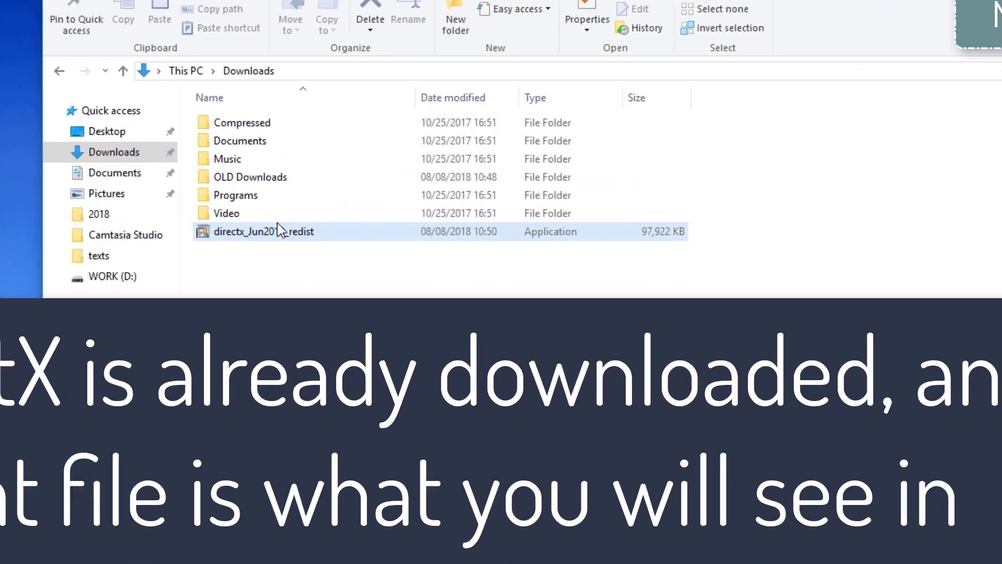
- Create a new folder named "directx offline" in Downloads
left_click(362, 188)
left_click(185, 267)
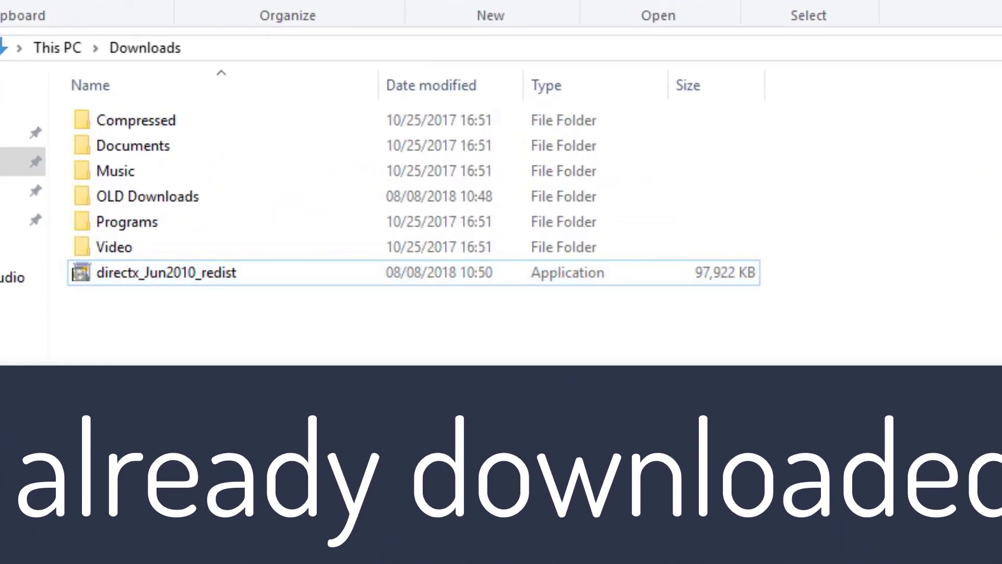
key("ctrl+shift+n")
type("dire")
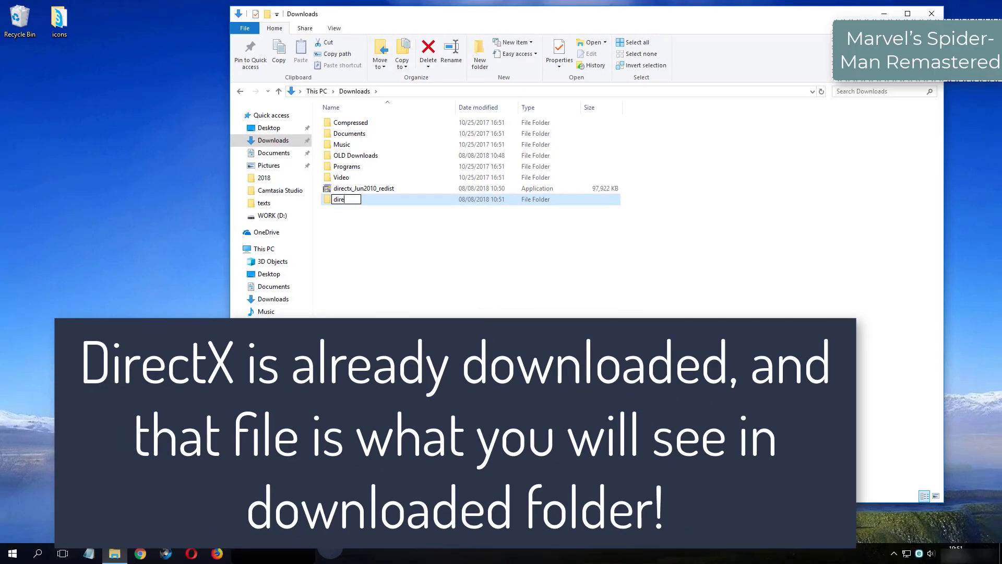
type("ct")
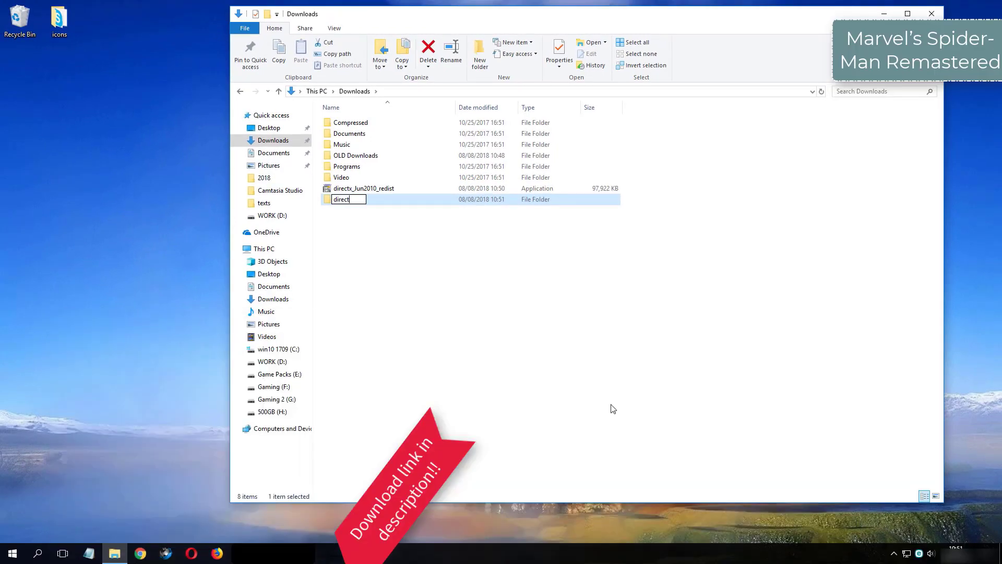
type("x o")
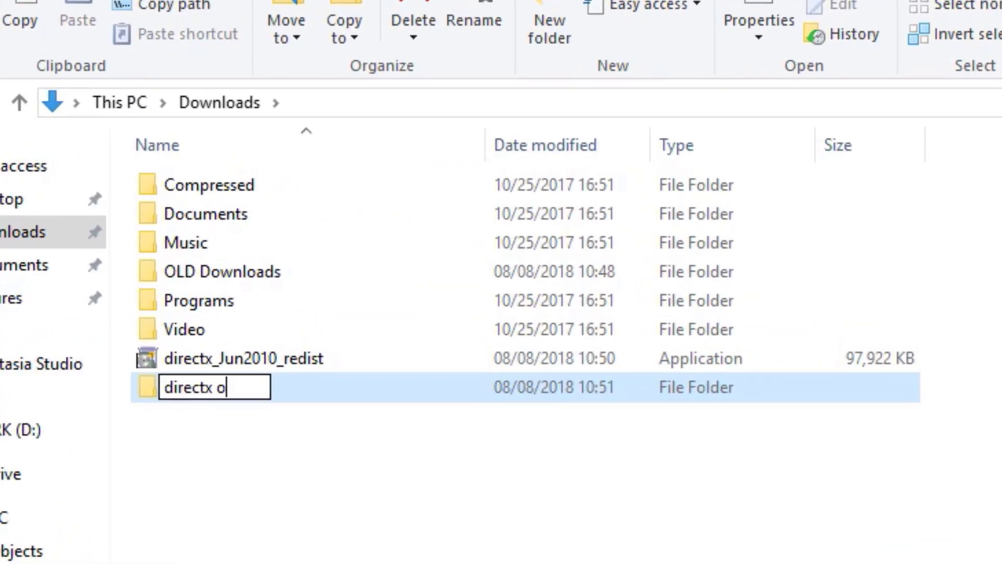
type("ffline")
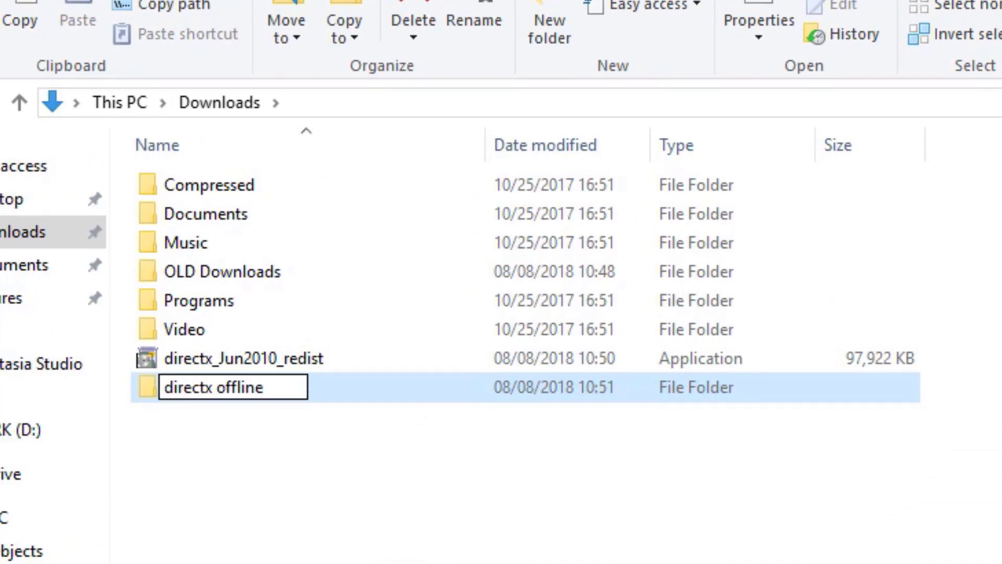
key("Return")
- Run the directx_Jun2010_redist package from Downloads and accept its license agreement
left_click(269, 357)
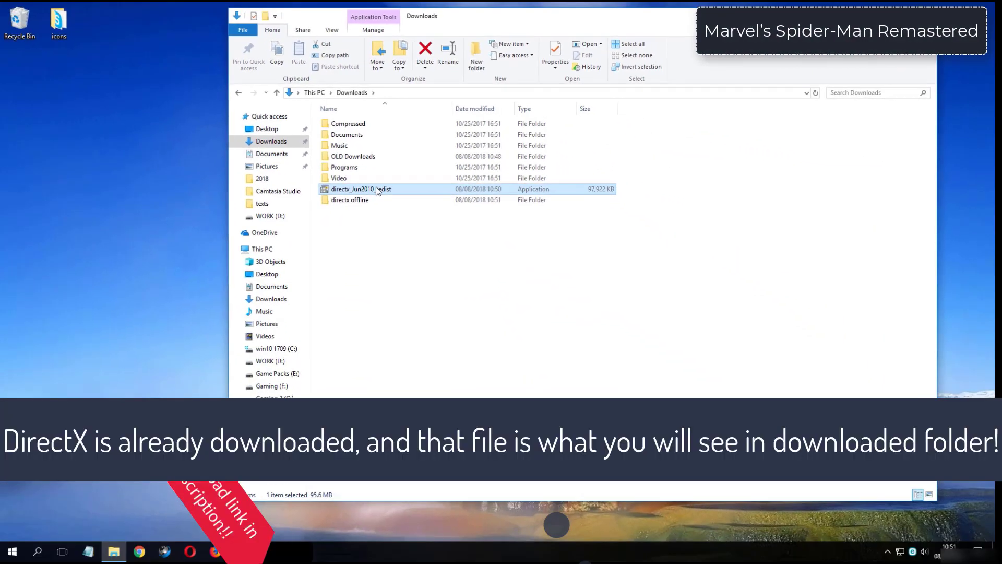
double_click(378, 191)
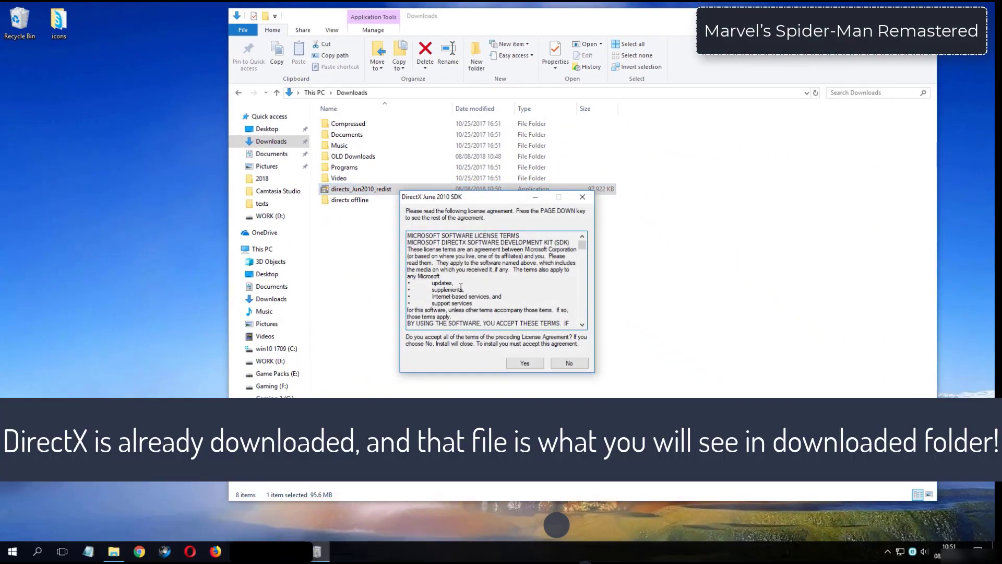
left_click(515, 363)
- Set the "directx offline" folder in Downloads as the extraction location and extract the DirectX files there
left_click(560, 289)
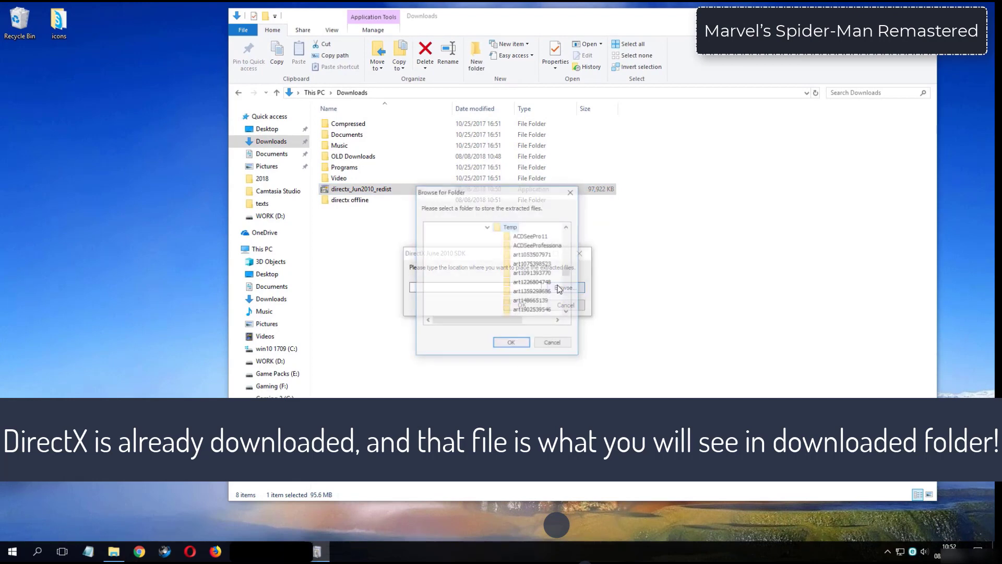
left_click(487, 226)
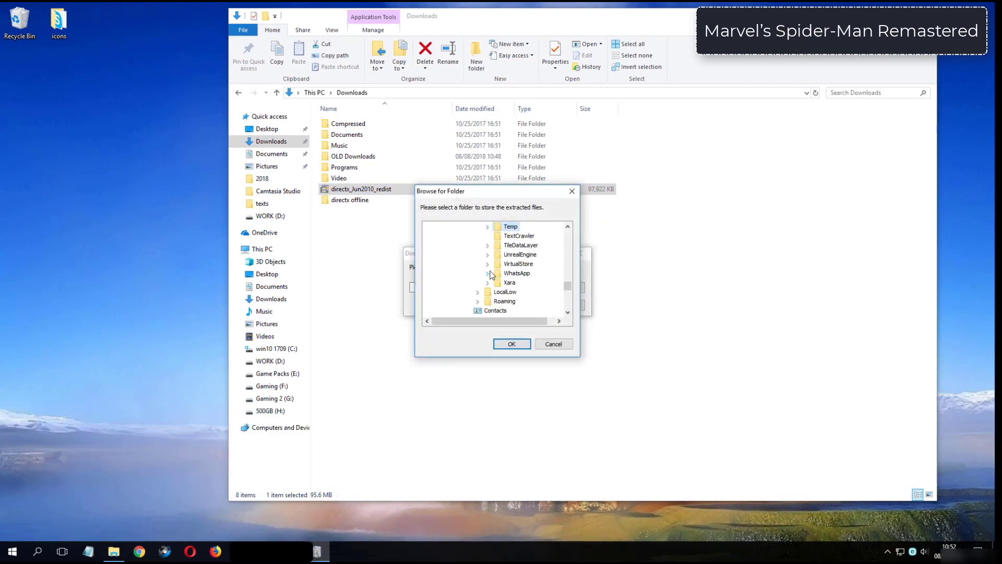
scroll(491, 274, "down", 4)
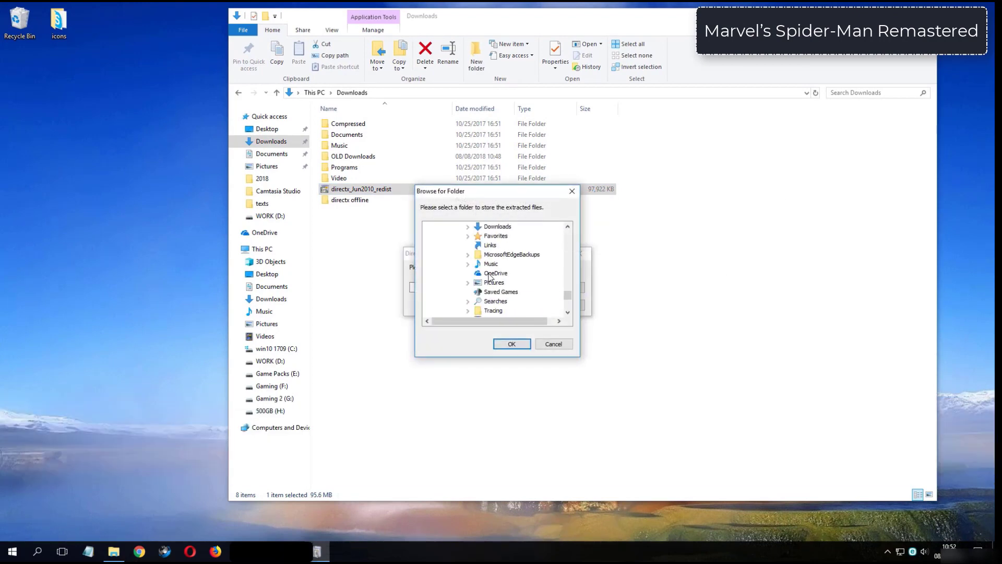
double_click(496, 228)
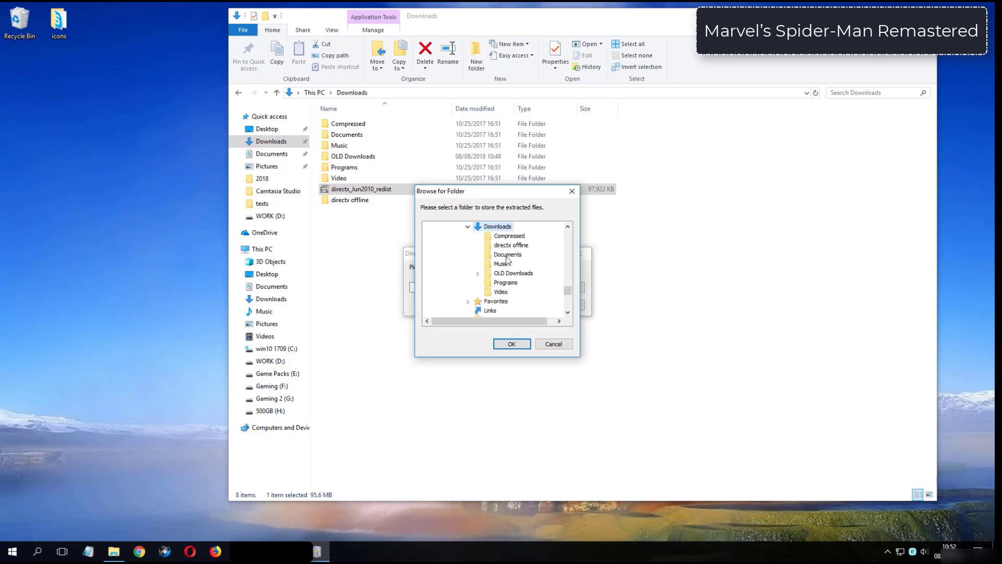
left_click(508, 246)
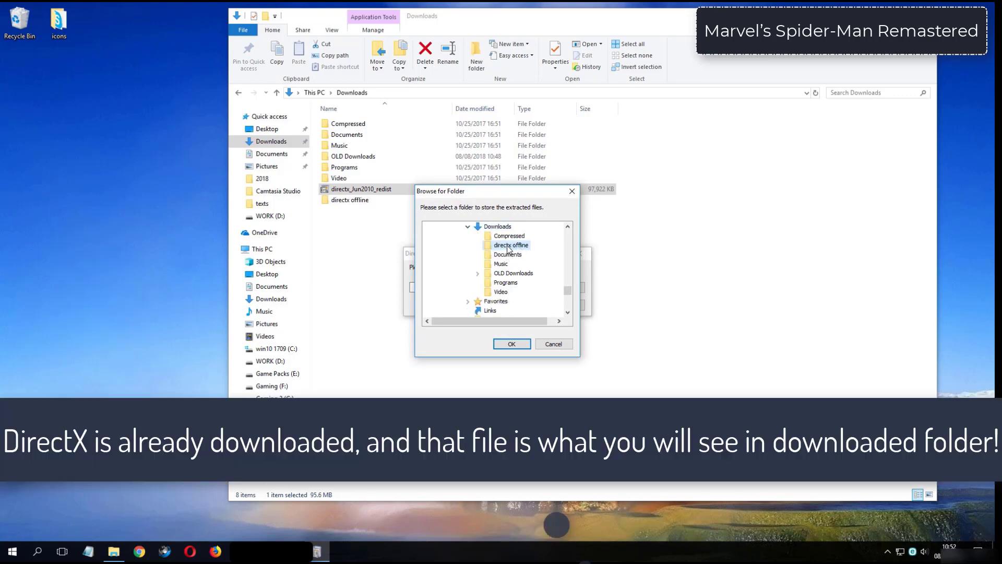
left_click(520, 345)
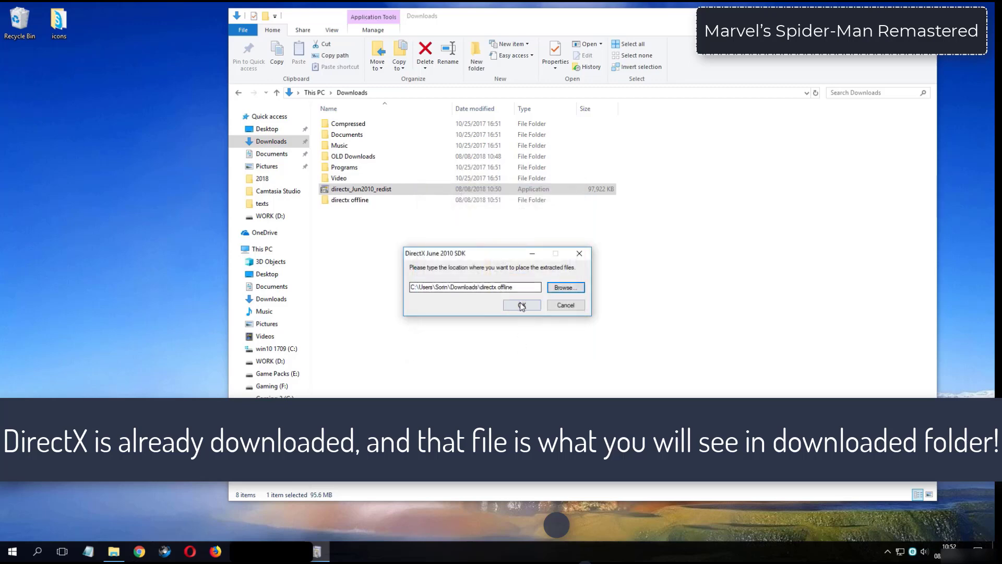
left_click(522, 305)
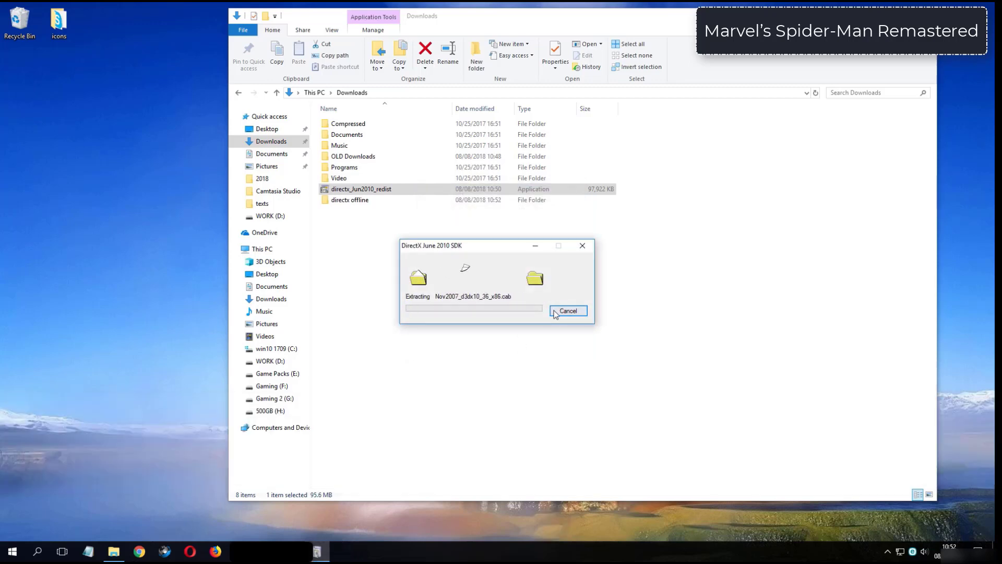
- Open the "directx offline" folder and launch the DXSETUP application
left_click(373, 201)
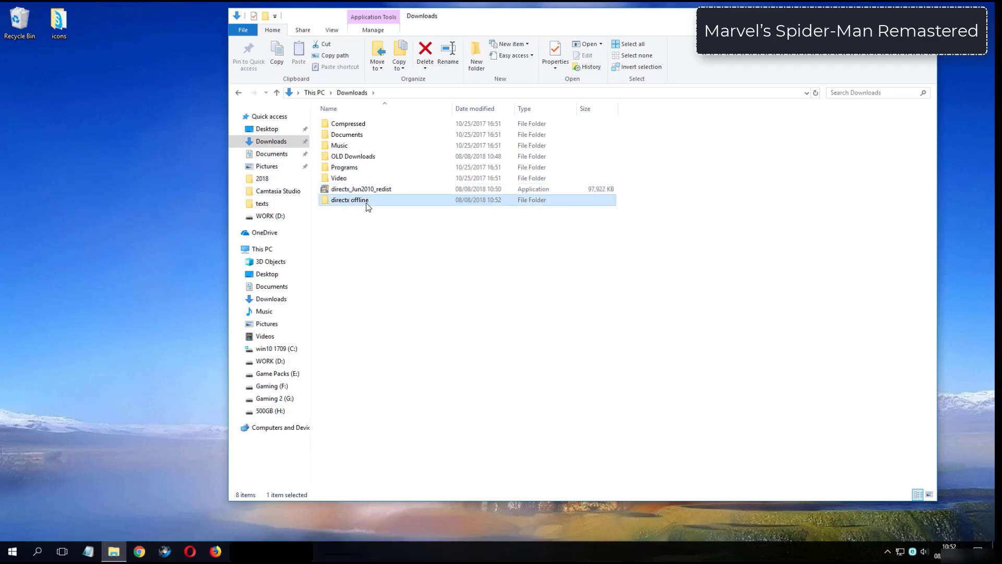
double_click(373, 200)
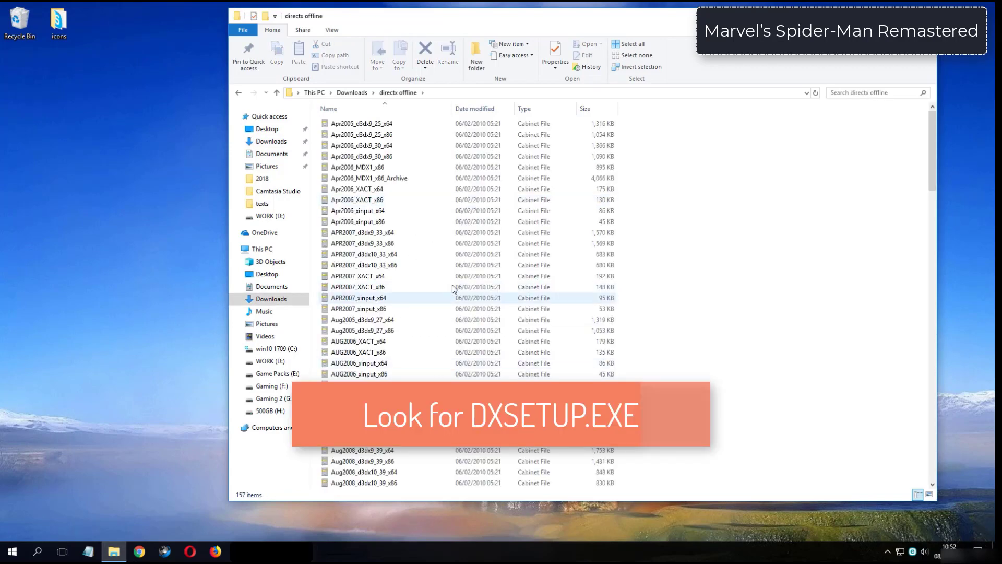
left_click_drag(933, 157, 932, 271)
left_click(408, 286)
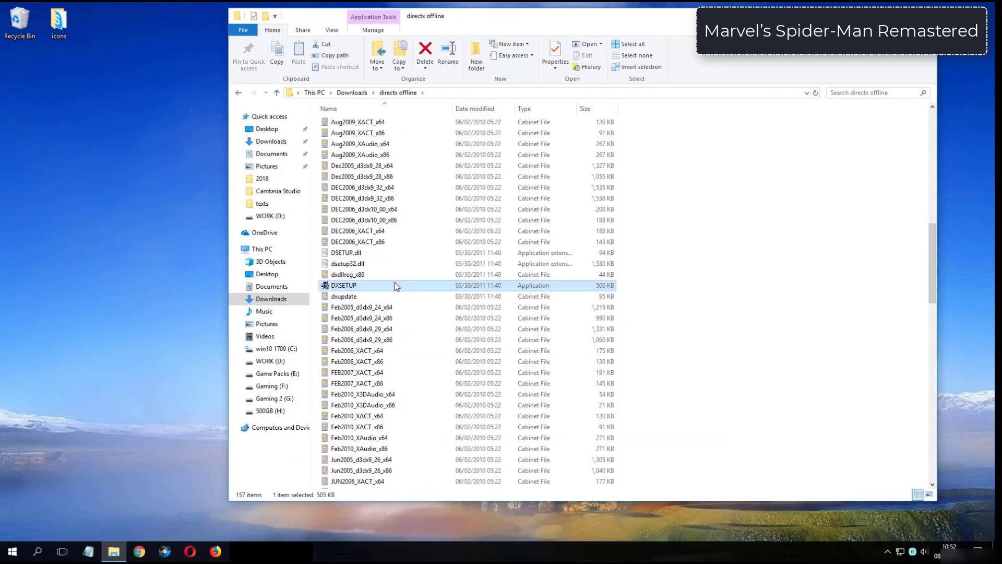
double_click(407, 286)
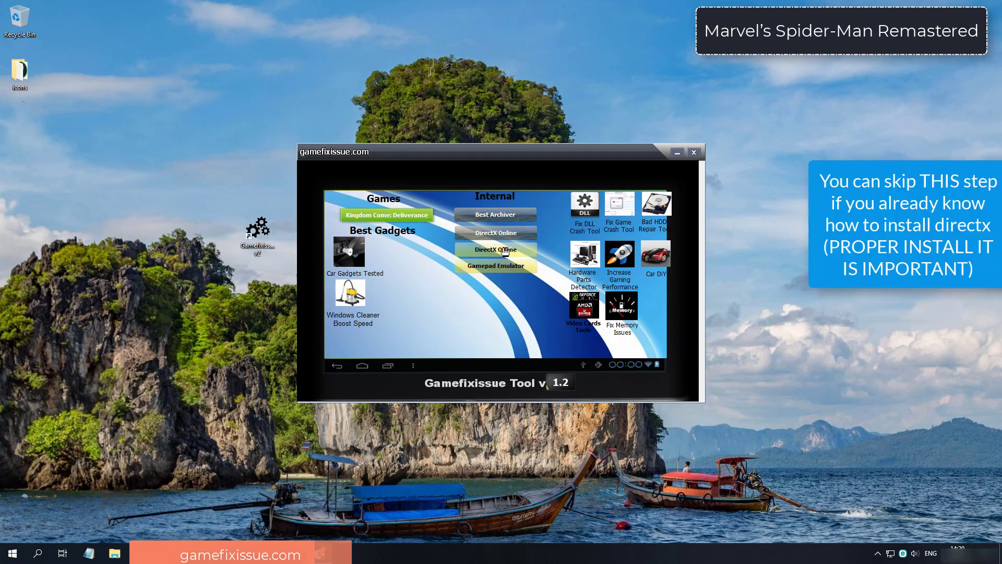
- Install DirectX Offline through the Gamefixissue Tool, accepting the agreement and finishing the wizard, and close the tool
left_click(502, 251)
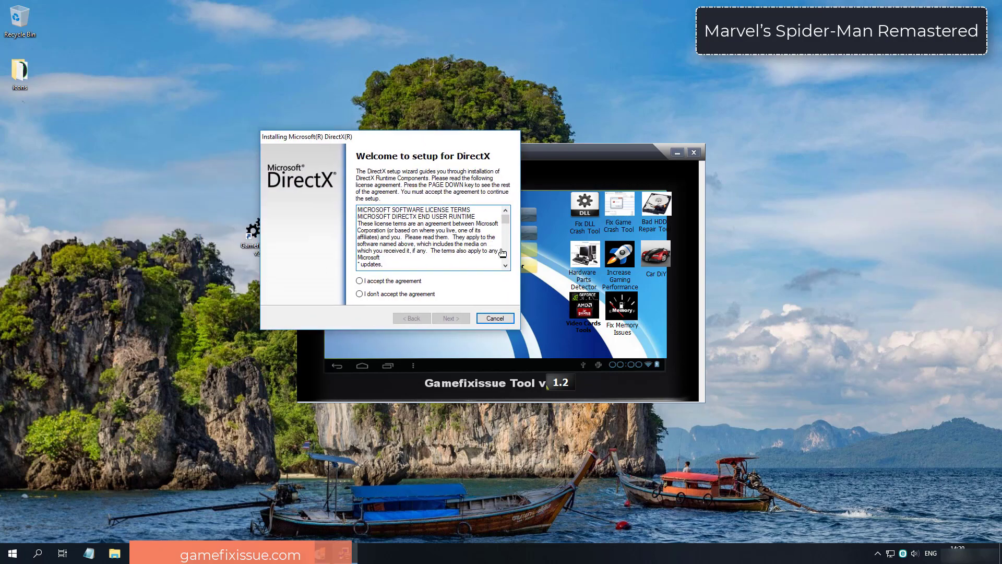
key("alt+a")
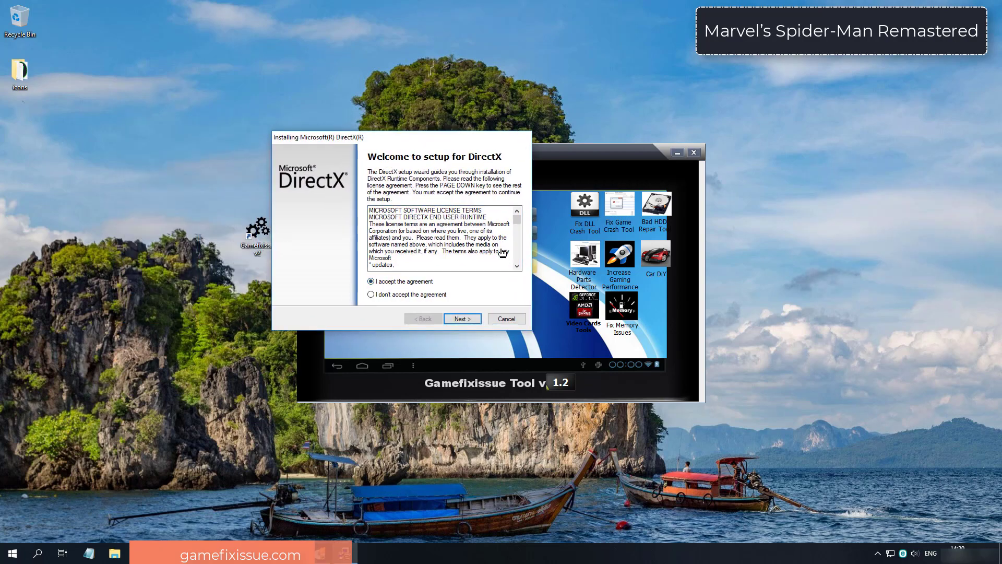
key("Return")
key("Return")
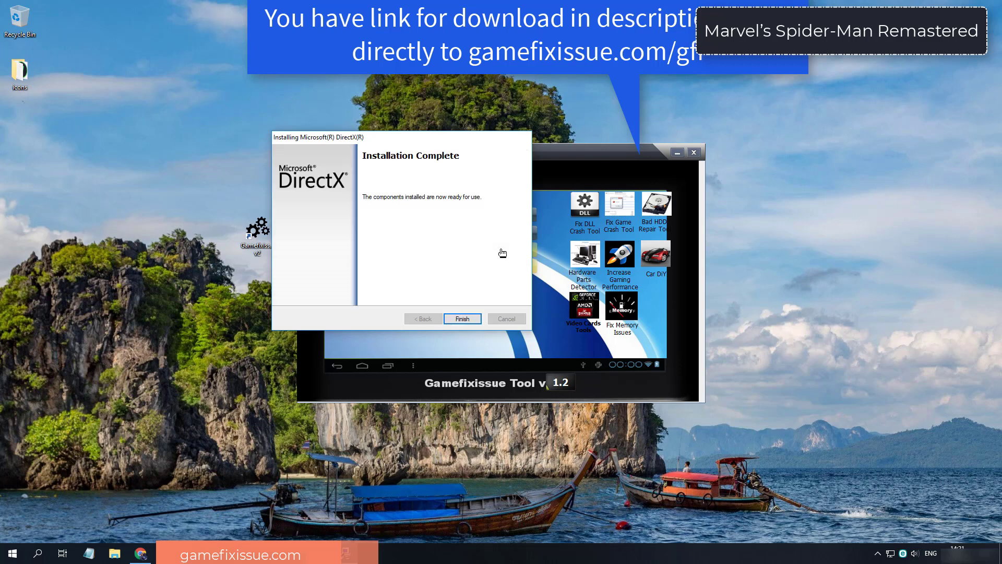
left_click(459, 319)
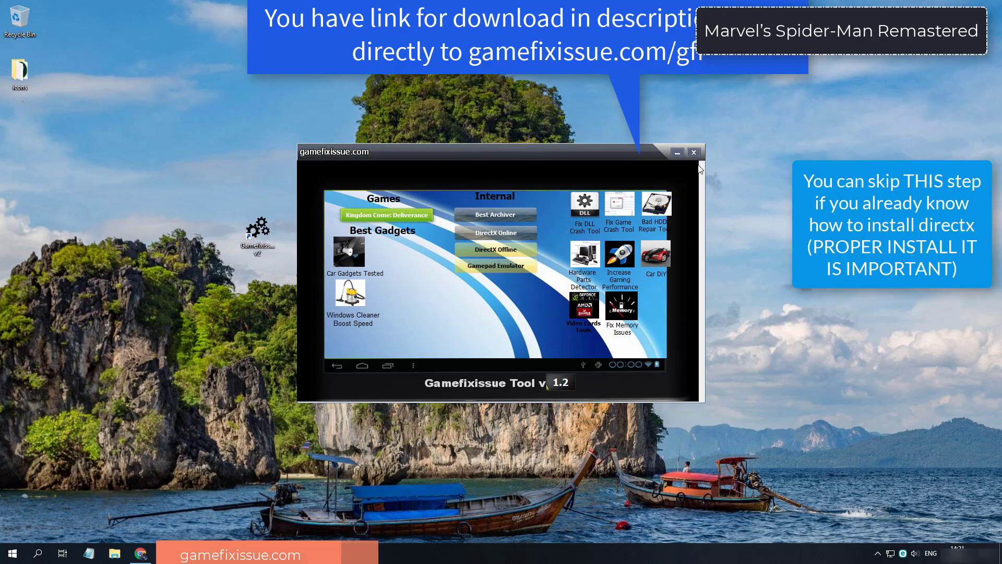
left_click(693, 152)
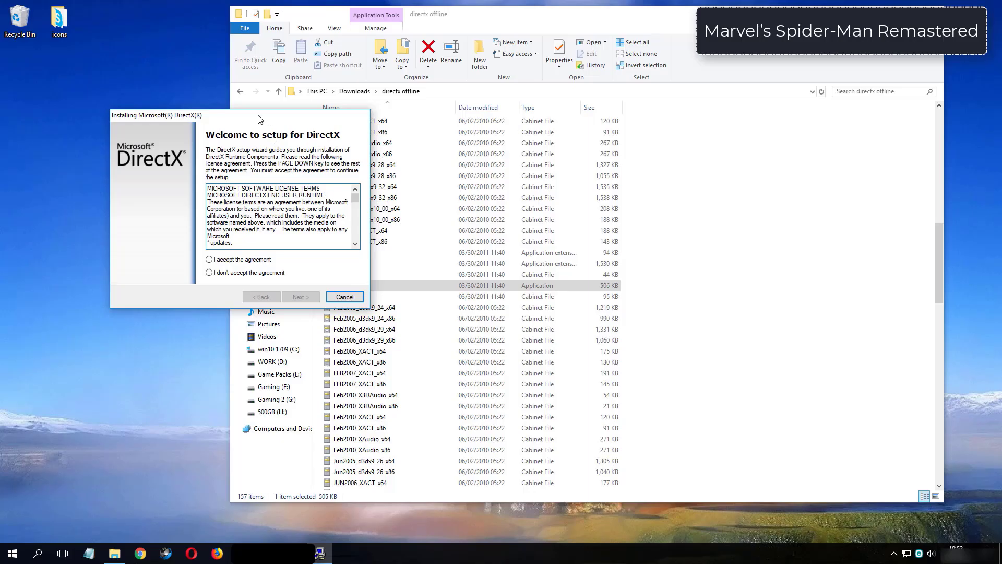
- Accept the agreement in the DirectX setup launched from DXSETUP and carry the installation through to the end
left_click(466, 265)
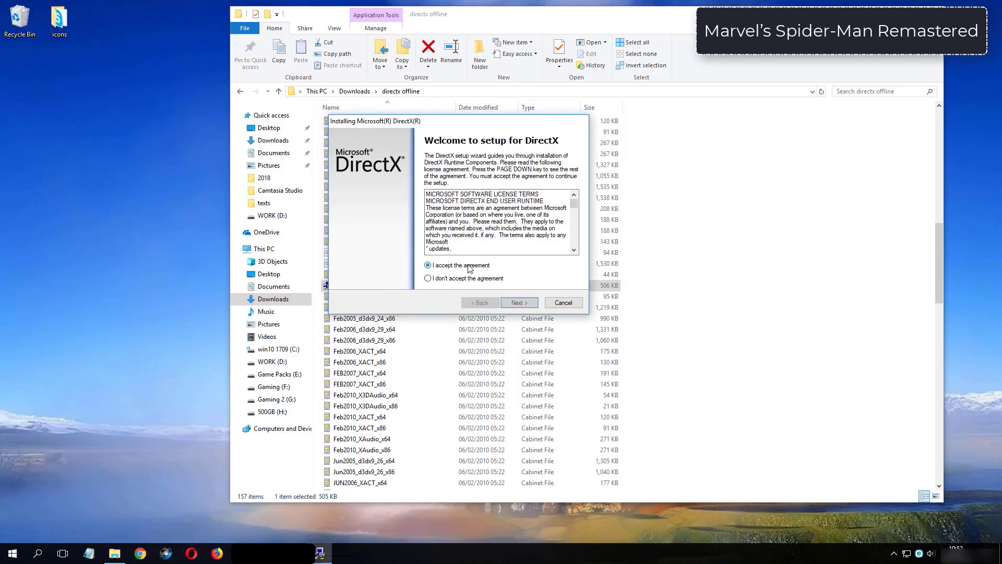
left_click(519, 305)
left_click(519, 304)
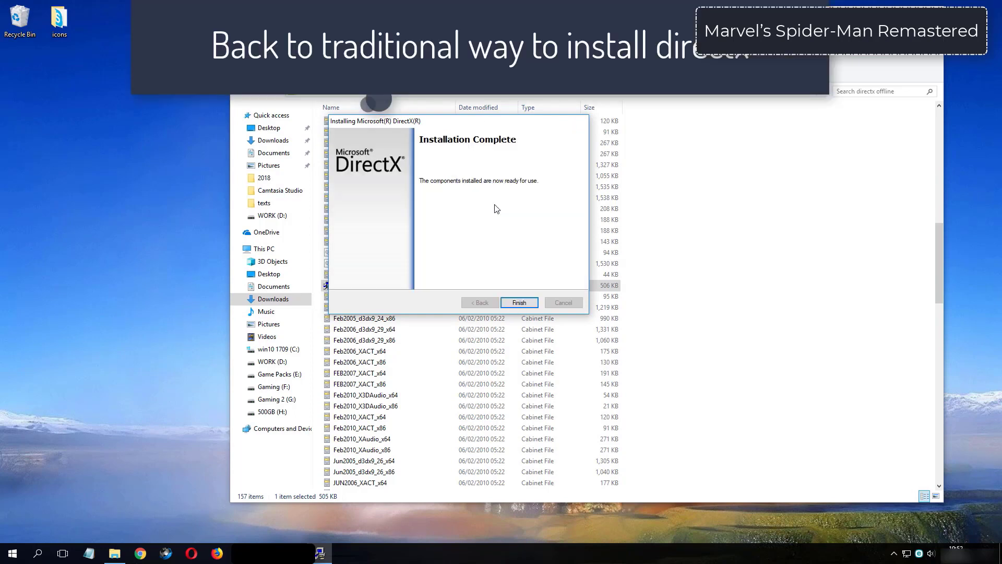
left_click(520, 303)
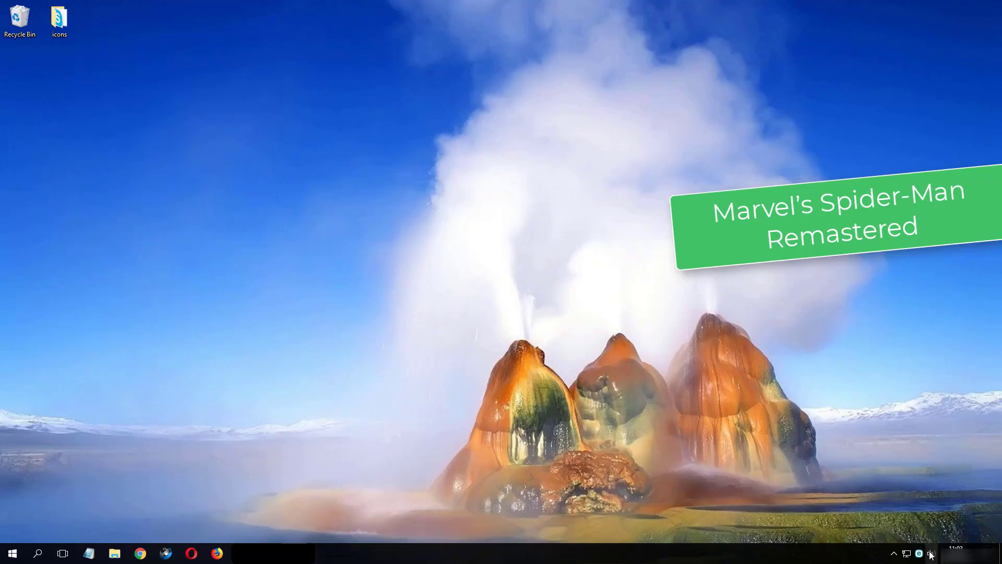
- Open the Windows playback devices and show the properties of the Speakers device
right_click(931, 554)
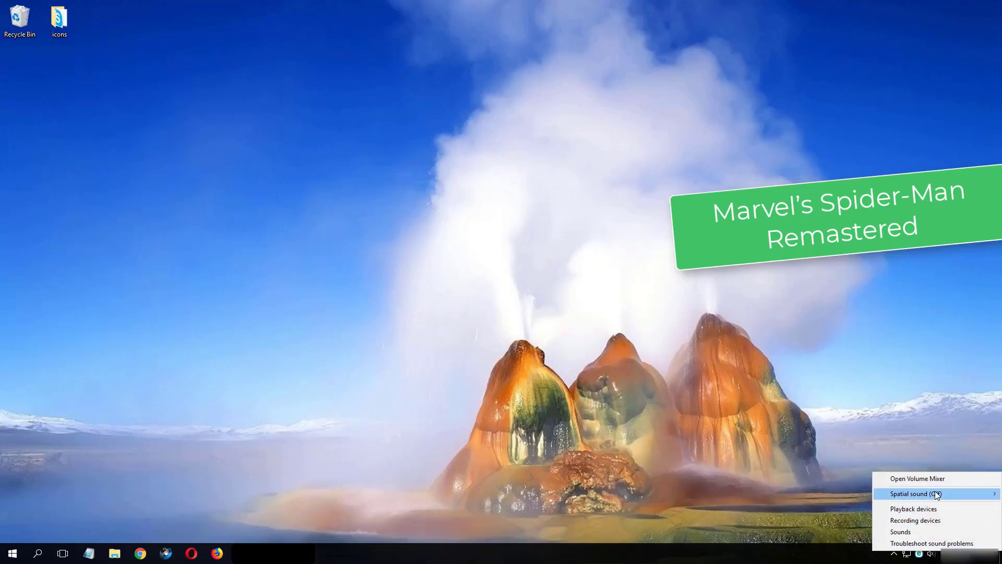
left_click(914, 509)
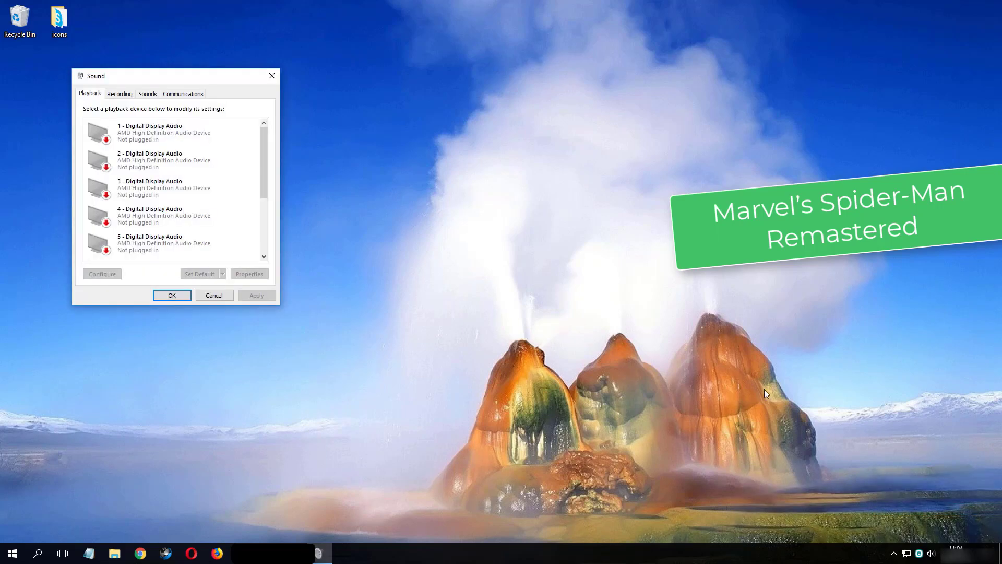
left_click_drag(178, 78, 402, 122)
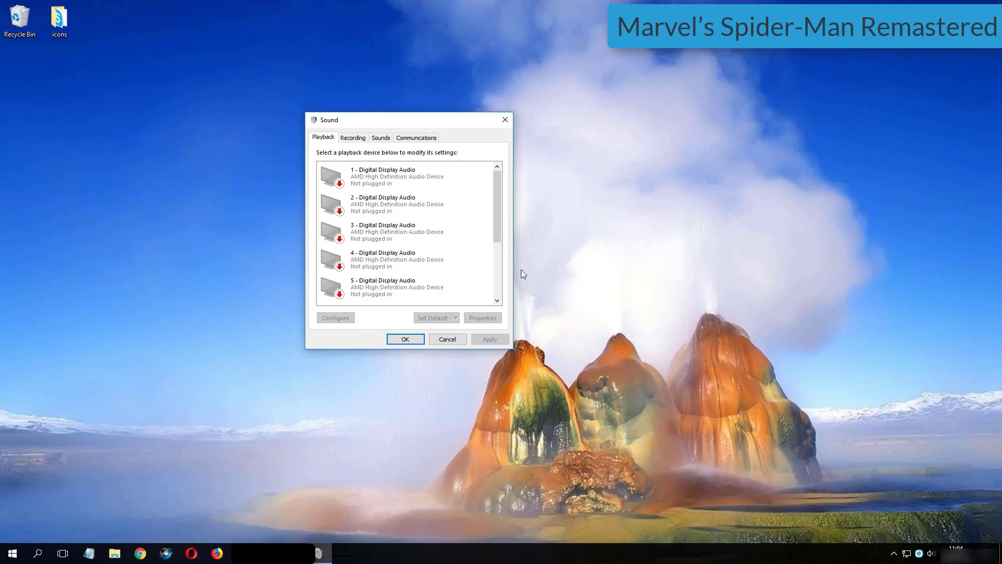
scroll(499, 189, "down", 3)
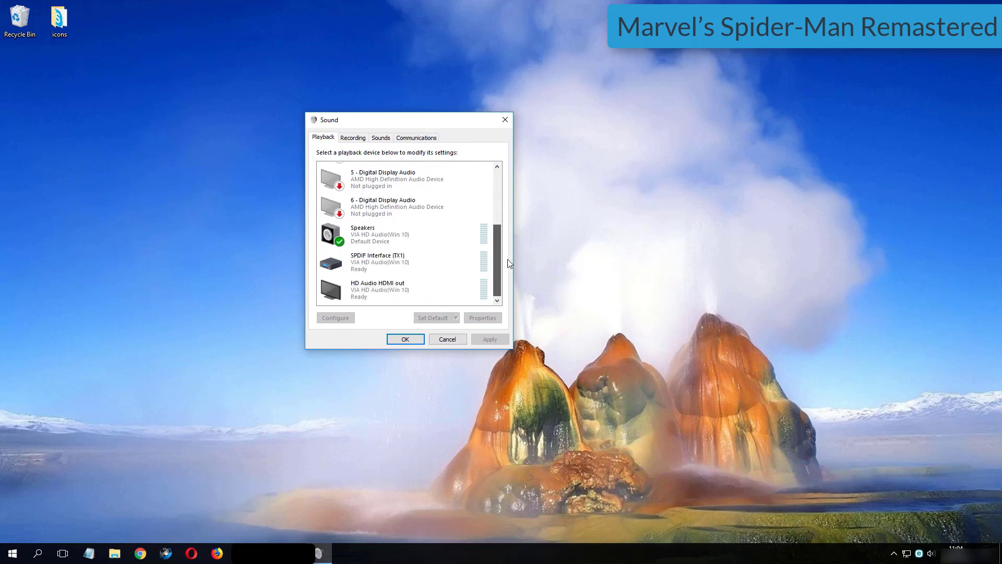
left_click(337, 243)
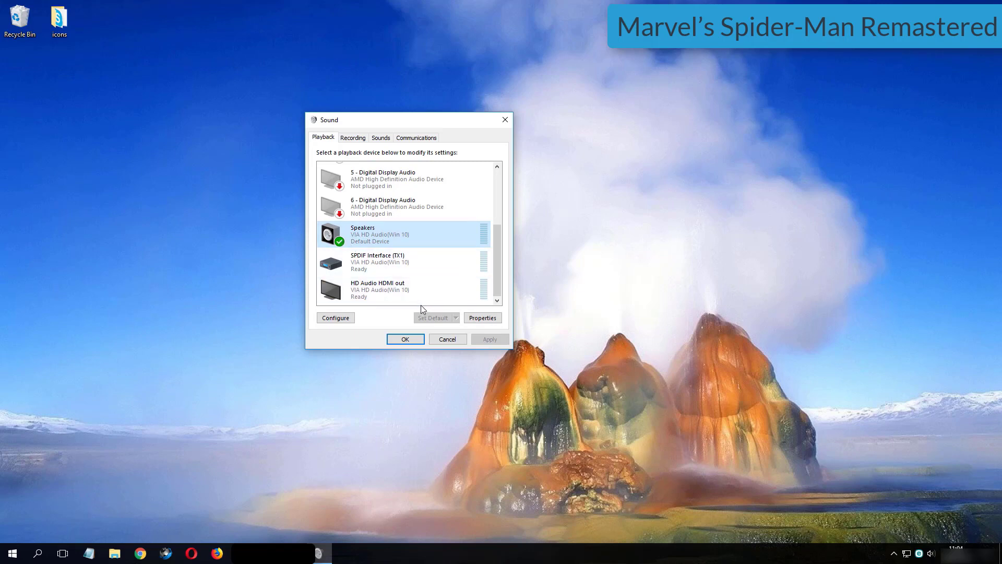
key("Tab")
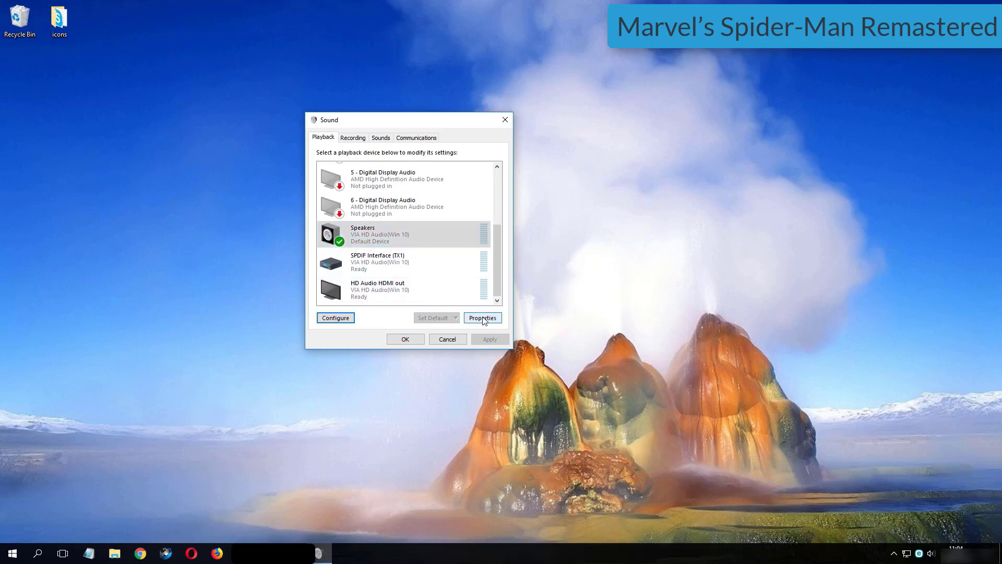
left_click(483, 318)
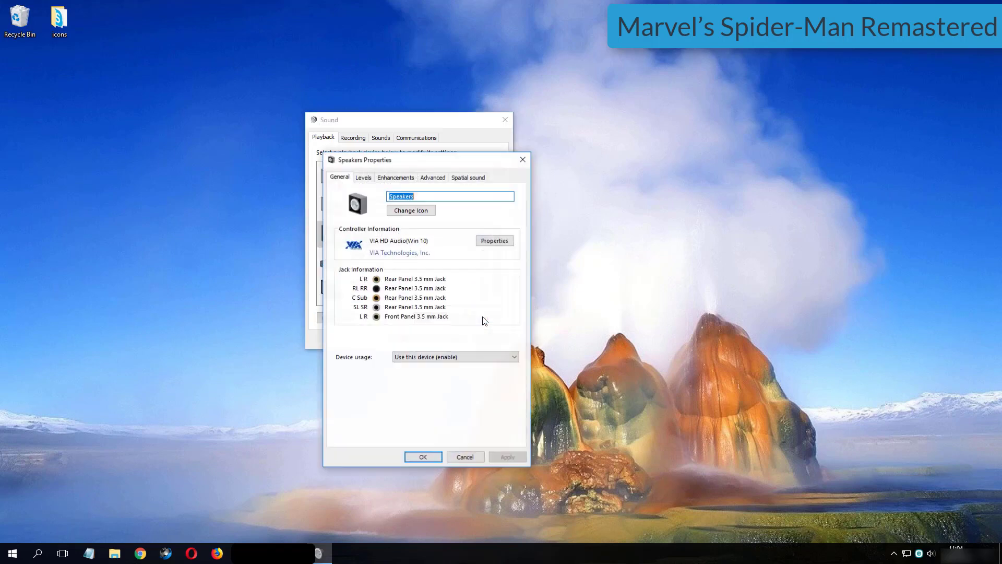
- Select 24 bit, 192000 Hz (Studio Quality) as the default format in the Speakers' advanced properties
left_click(431, 178)
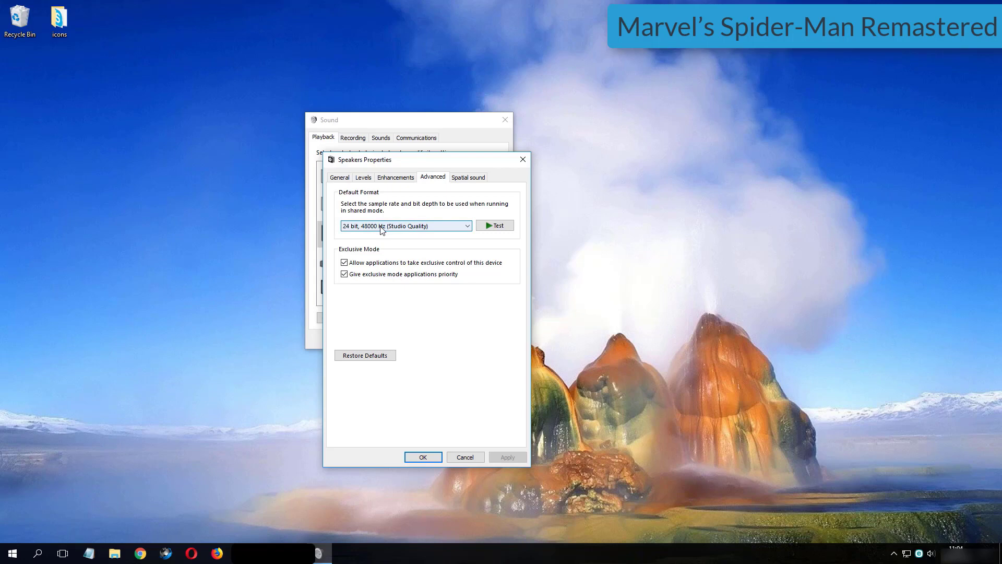
left_click(407, 229)
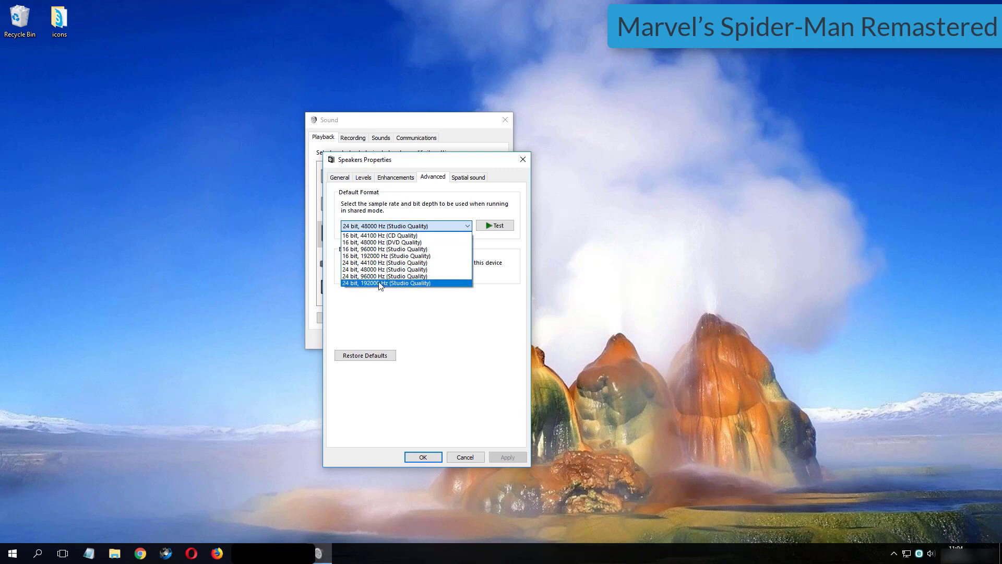
left_click(380, 283)
- Apply 16 bit, 44100 Hz (CD Quality) as the Speakers' default format despite the device being in use, and close the sound settings
left_click(402, 225)
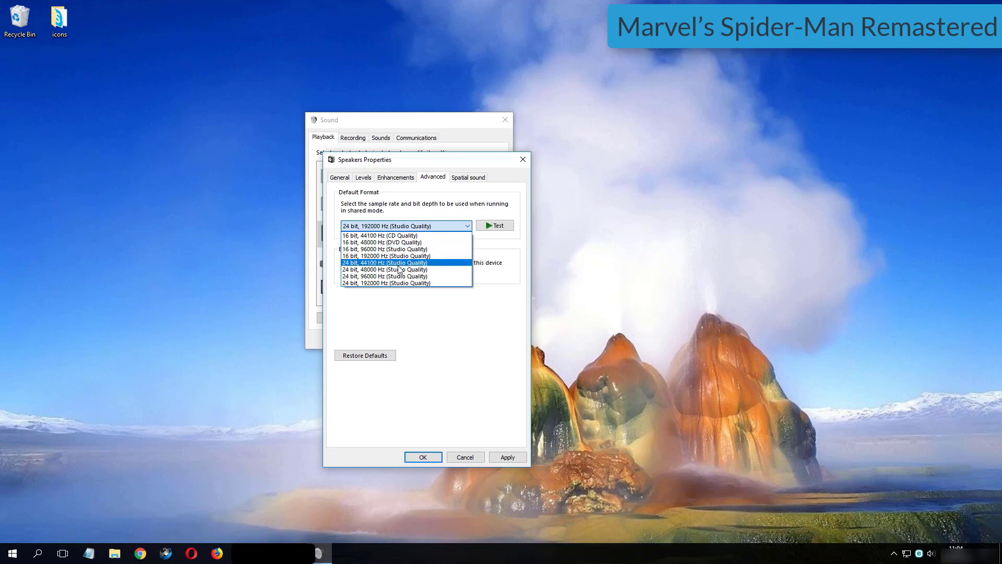
left_click(397, 236)
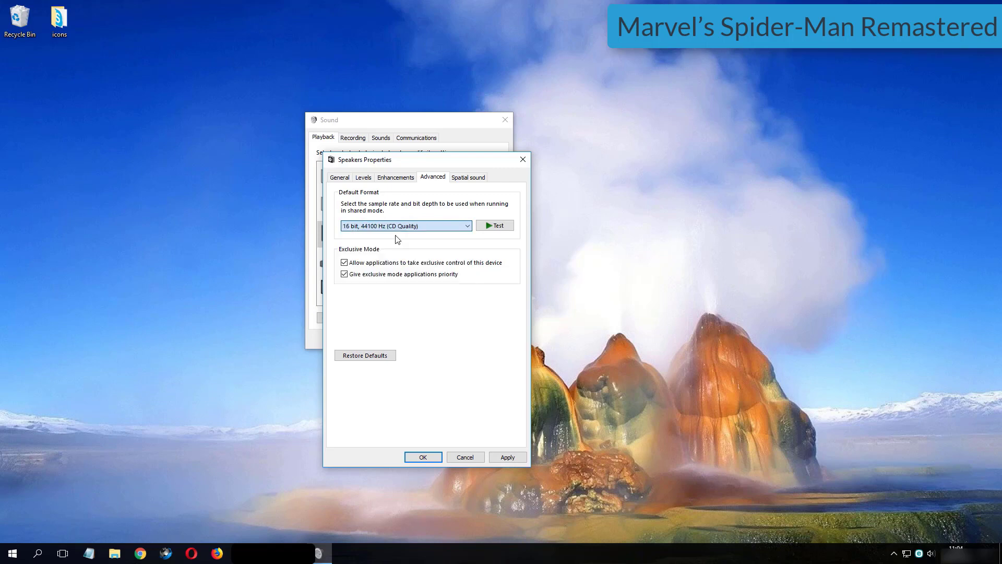
left_click(508, 457)
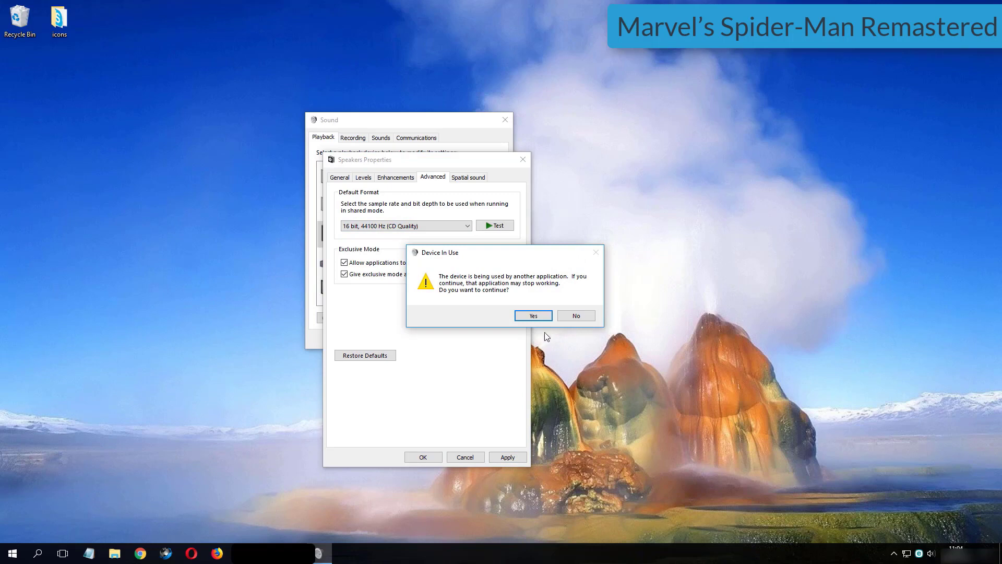
left_click(521, 316)
left_click(421, 457)
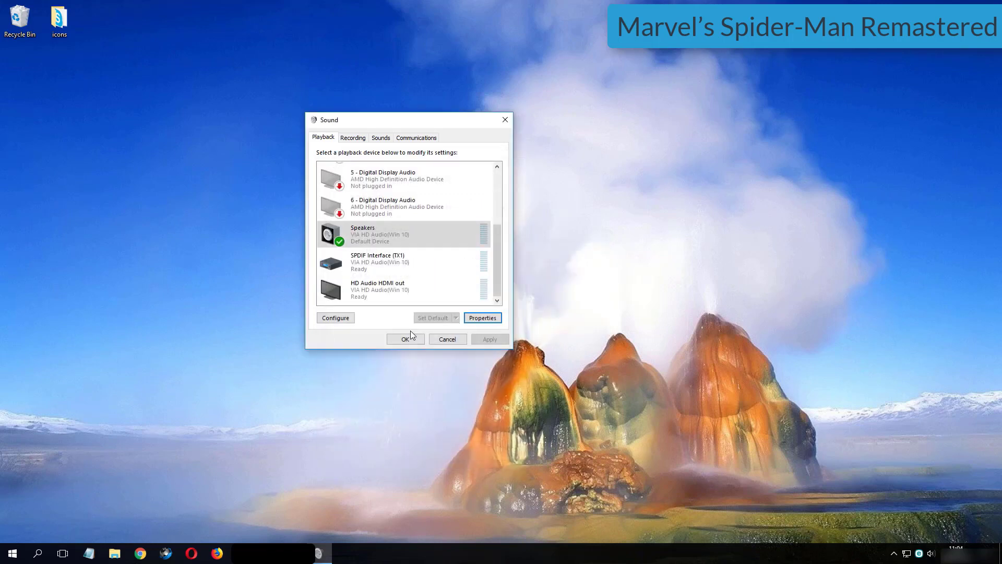
left_click(407, 336)
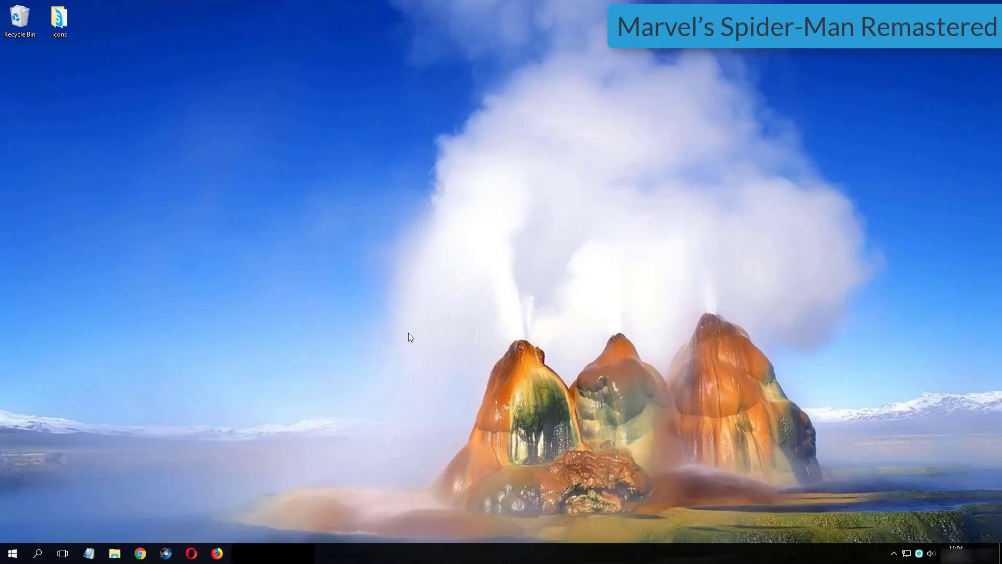
right_click(408, 333)
left_click(434, 362)
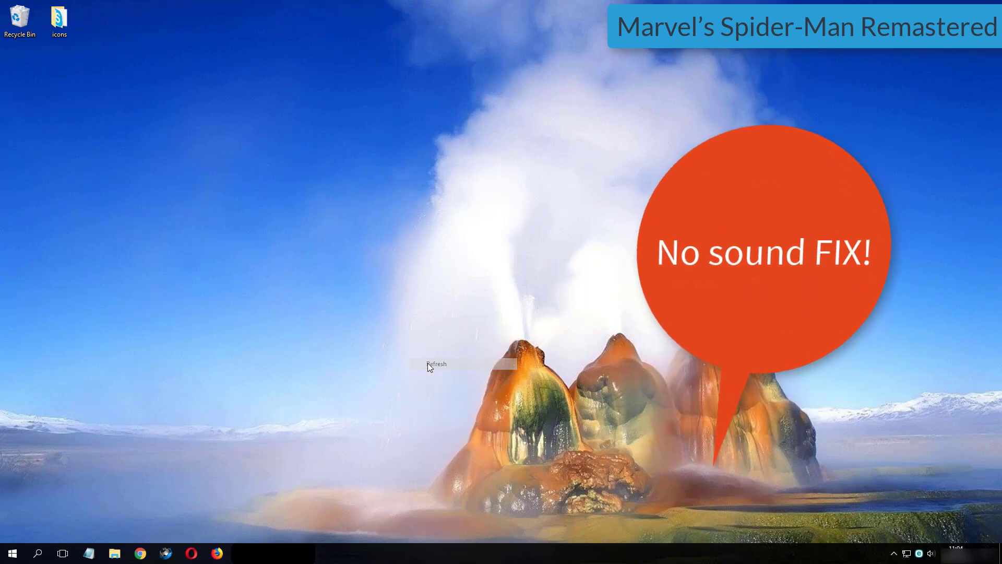
- Reopen the Windows playback devices and show the properties of the default Speakers device
right_click(931, 553)
left_click(914, 510)
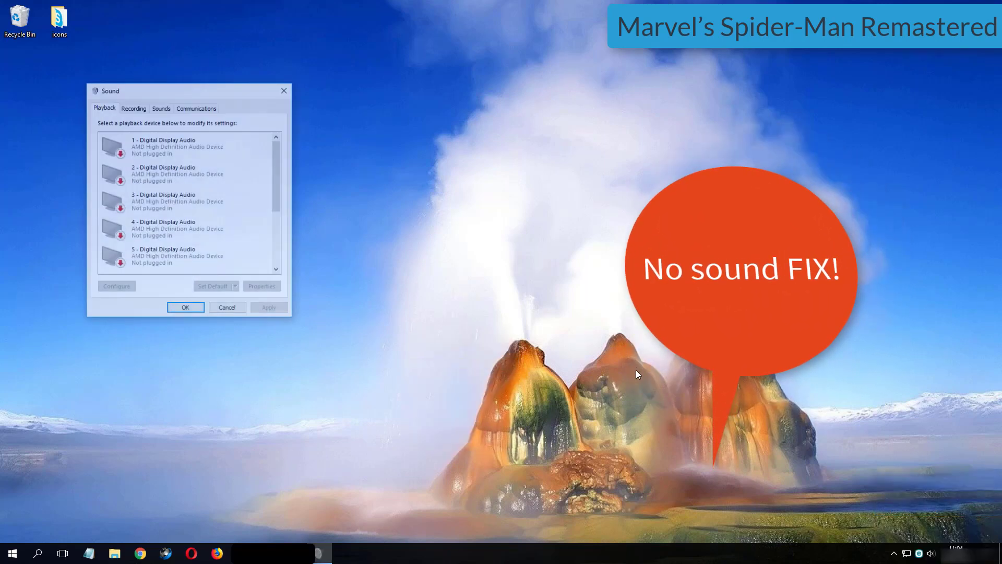
left_click_drag(152, 90, 278, 114)
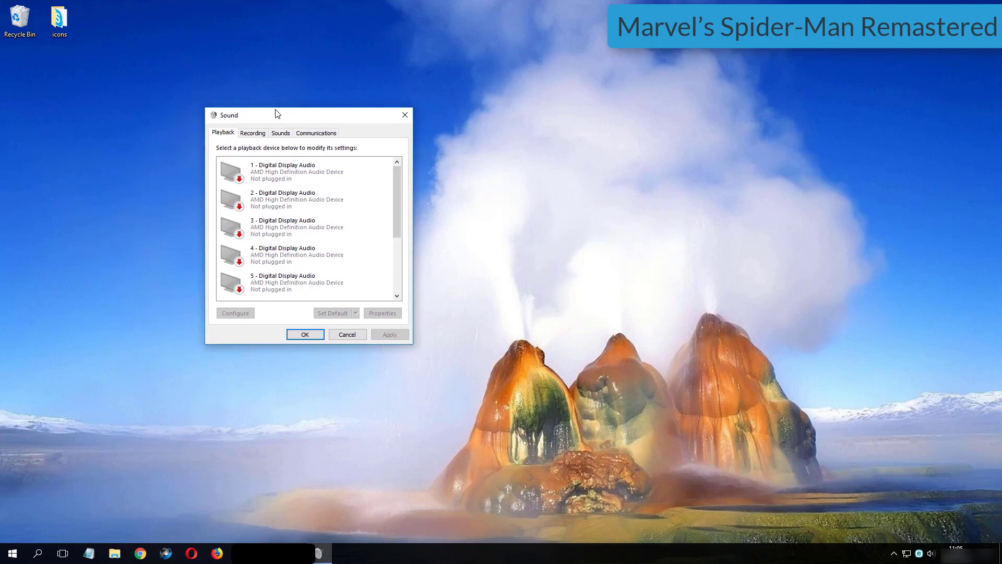
scroll(364, 227, "down", 1)
scroll(360, 232, "down", 3)
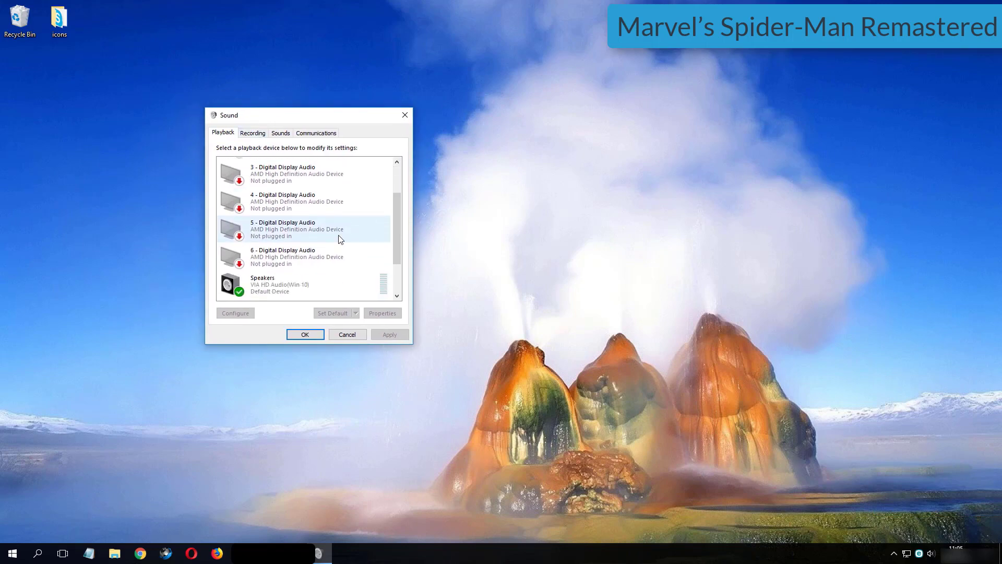
left_click(279, 268)
double_click(277, 268)
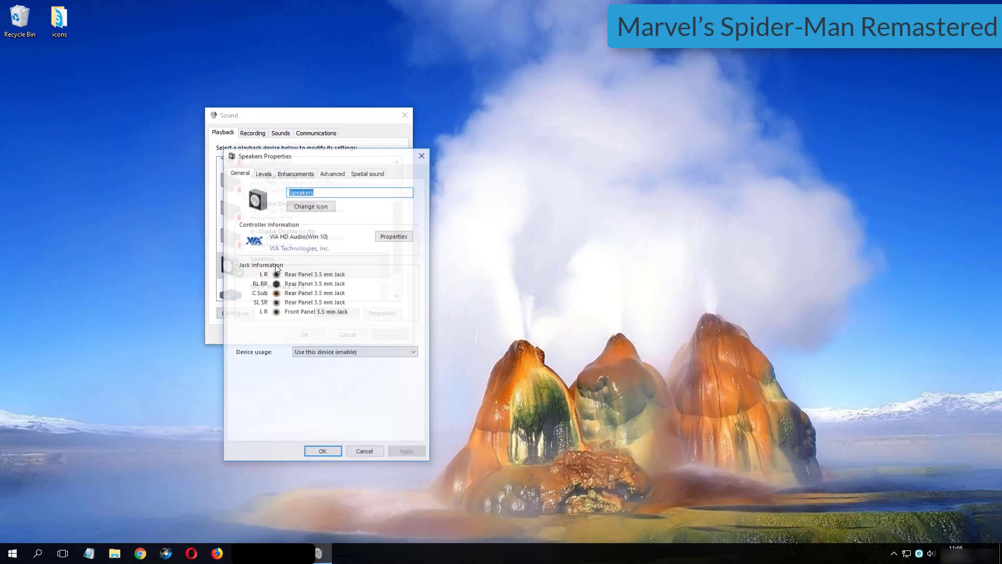
- Set the Speakers' default format to 24 bit, 192000 Hz (Studio Quality), apply it and close the device properties
left_click(334, 173)
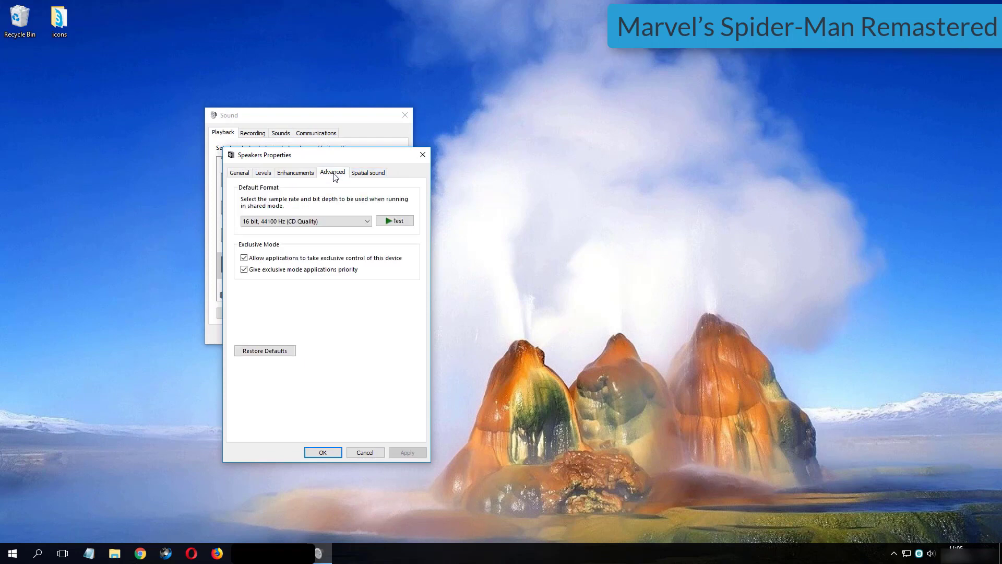
left_click(313, 222)
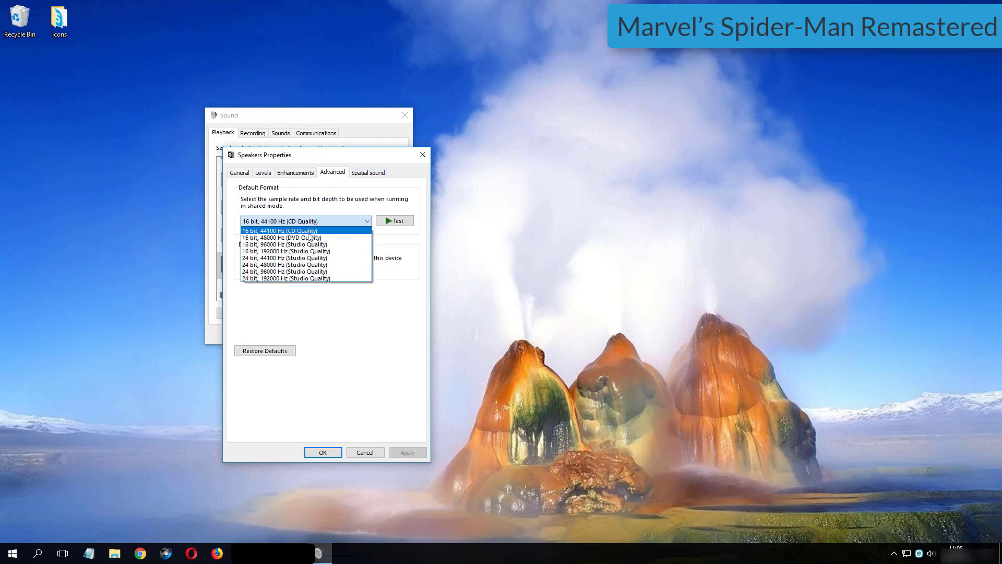
left_click(329, 278)
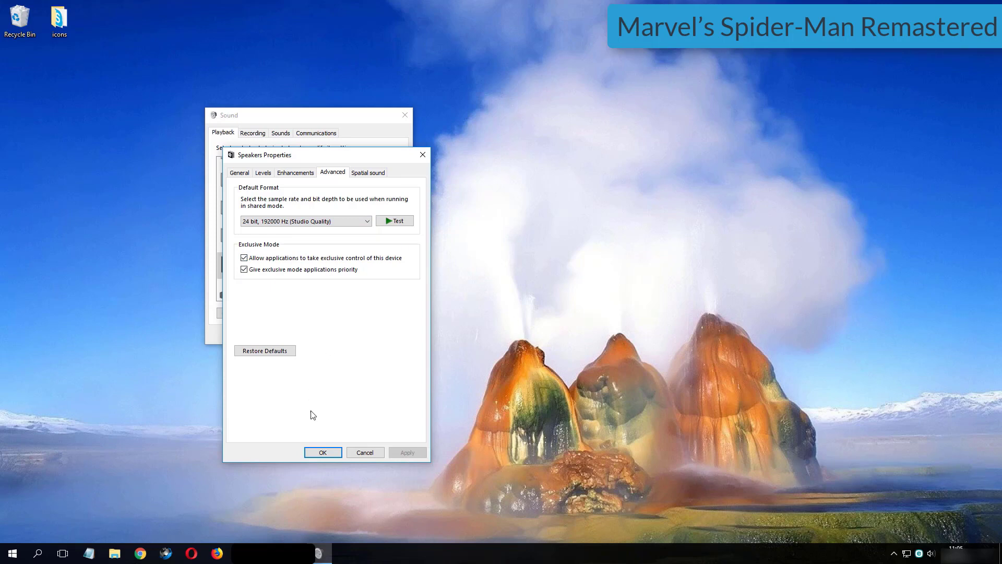
left_click(324, 453)
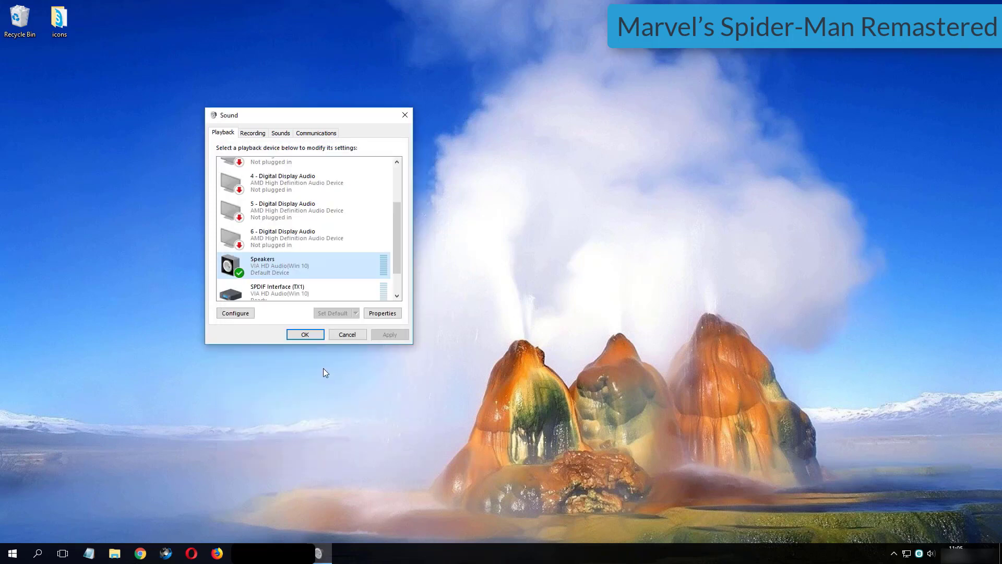